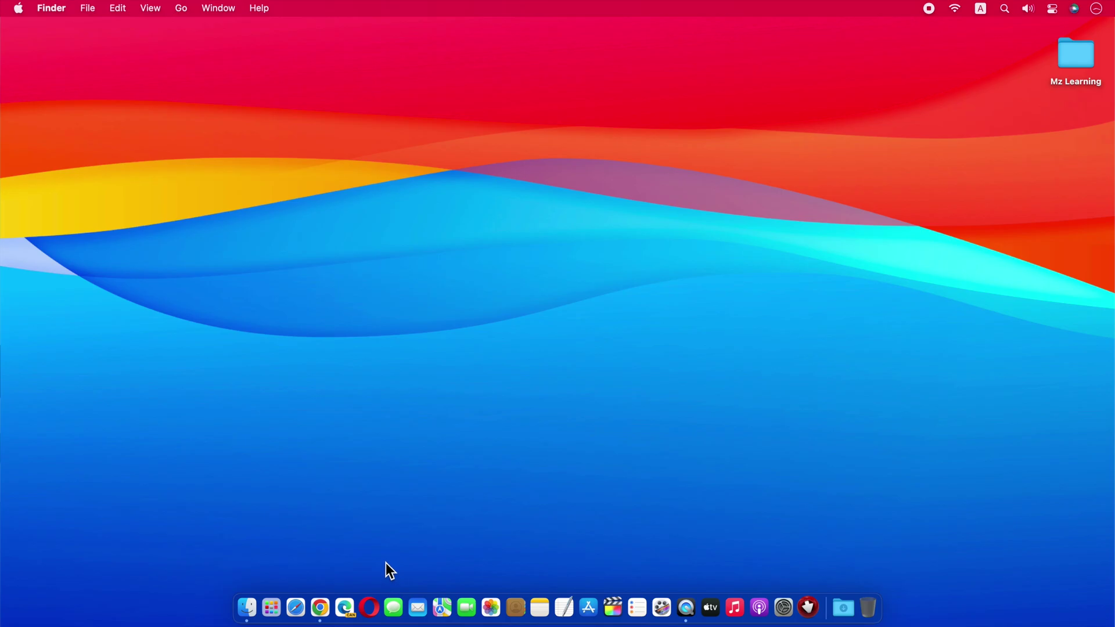
Download the Tiny11 22H2 Beta2(no sysreq) ISO and the Internet Archive item's torrent file.
left_click(324, 611)
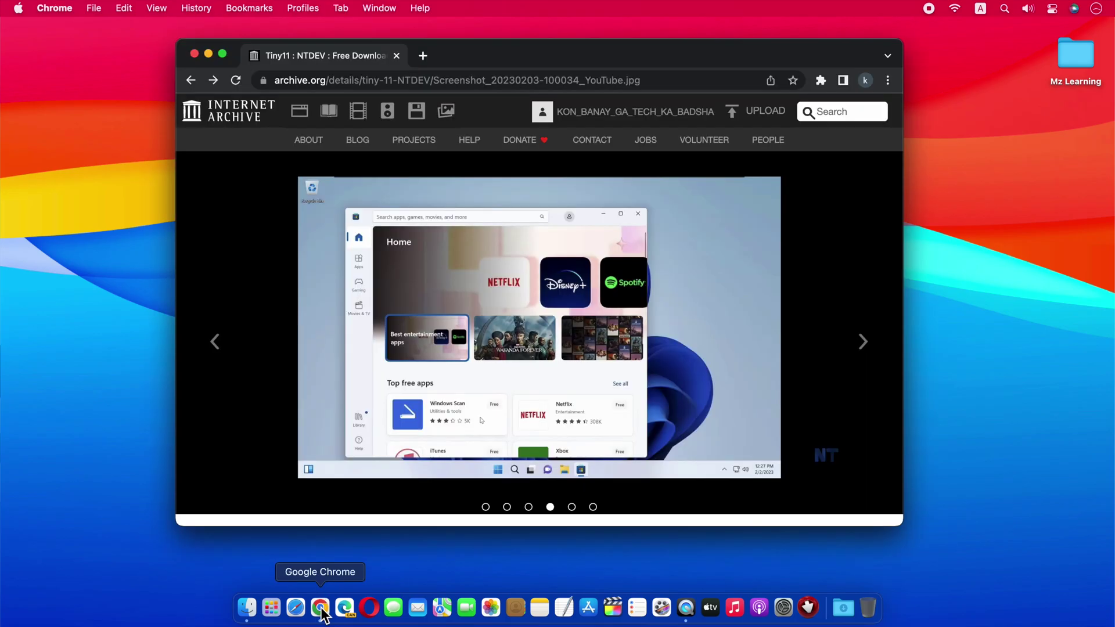
scroll(274, 493, "down", 5)
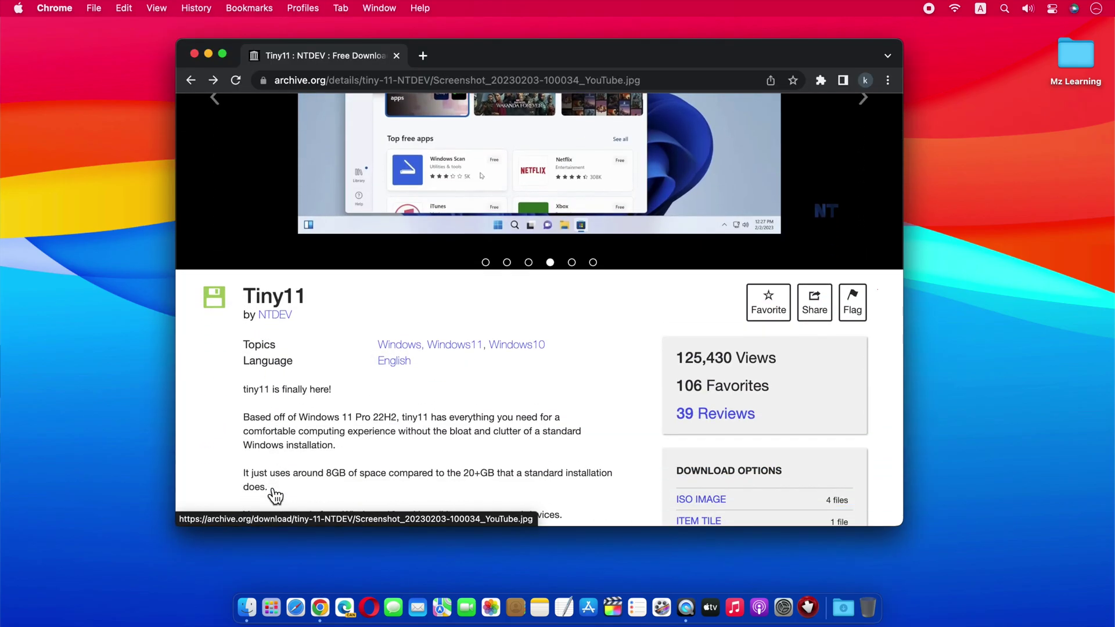
scroll(275, 495, "down", 4)
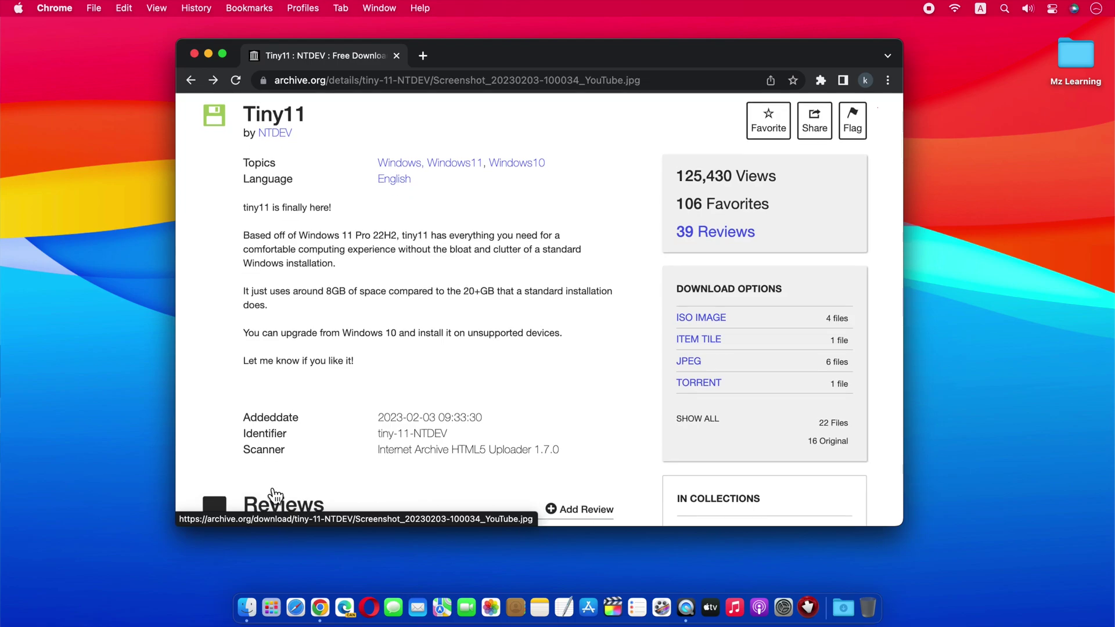
left_click(705, 320)
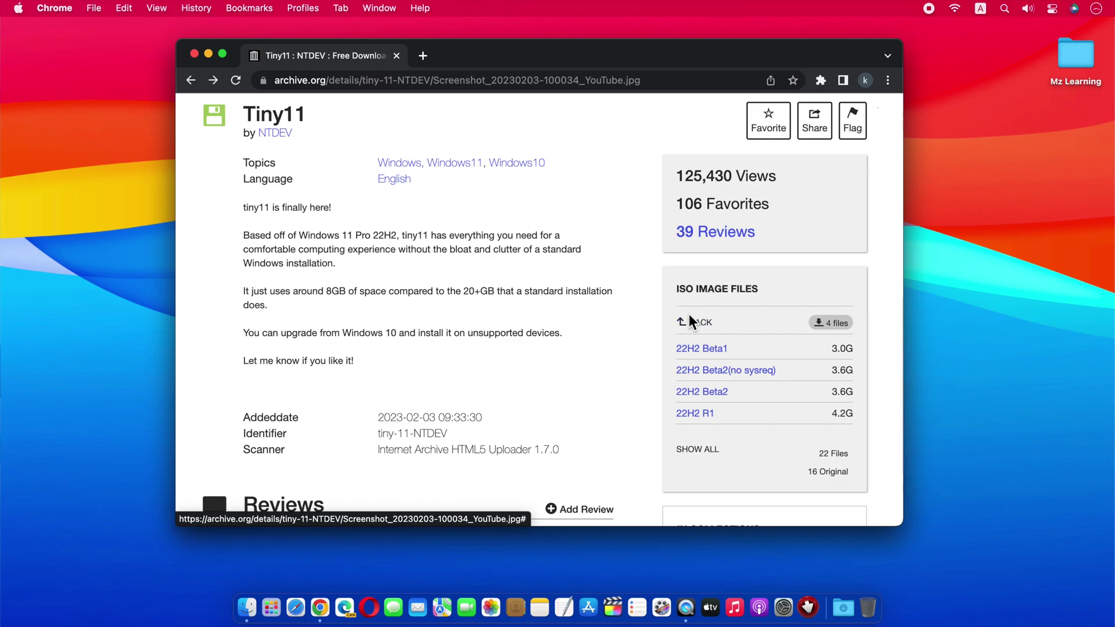
left_click(774, 376)
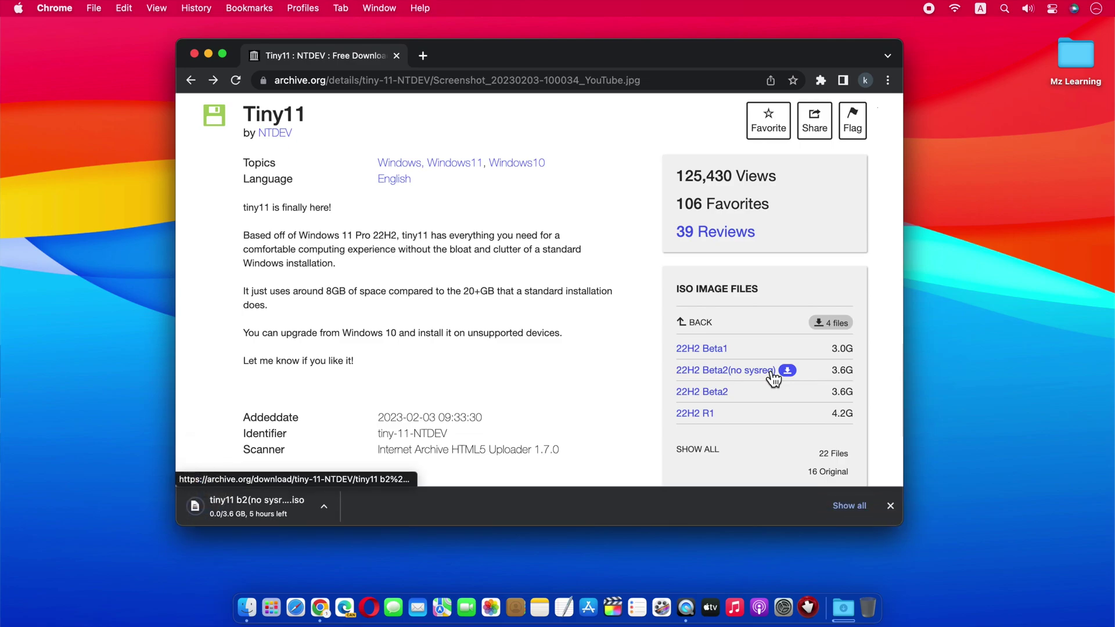
left_click(692, 329)
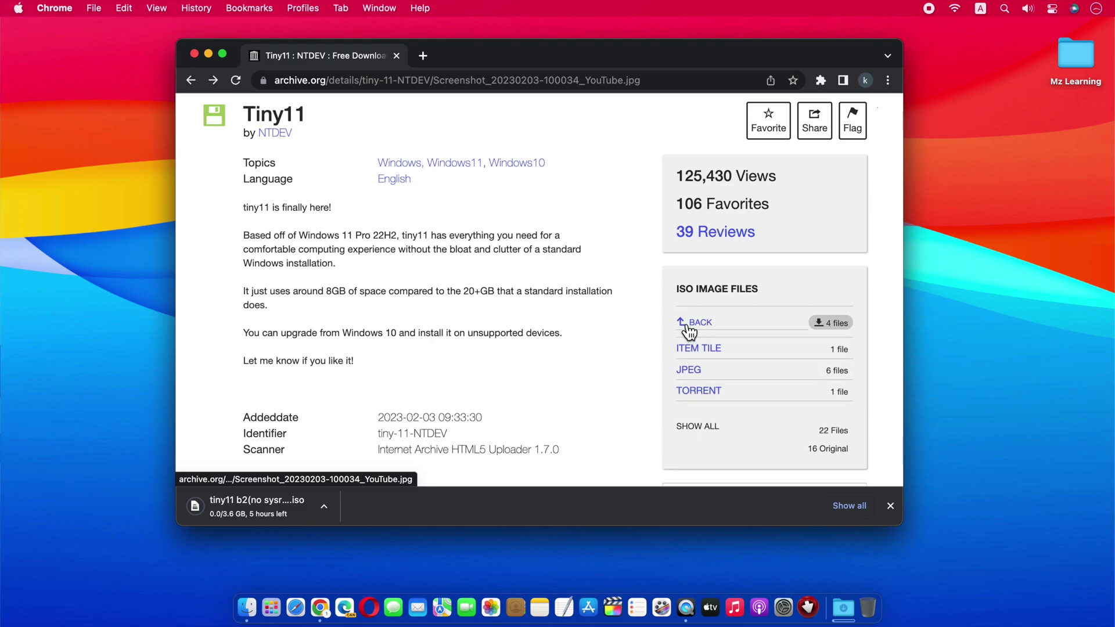
left_click(710, 384)
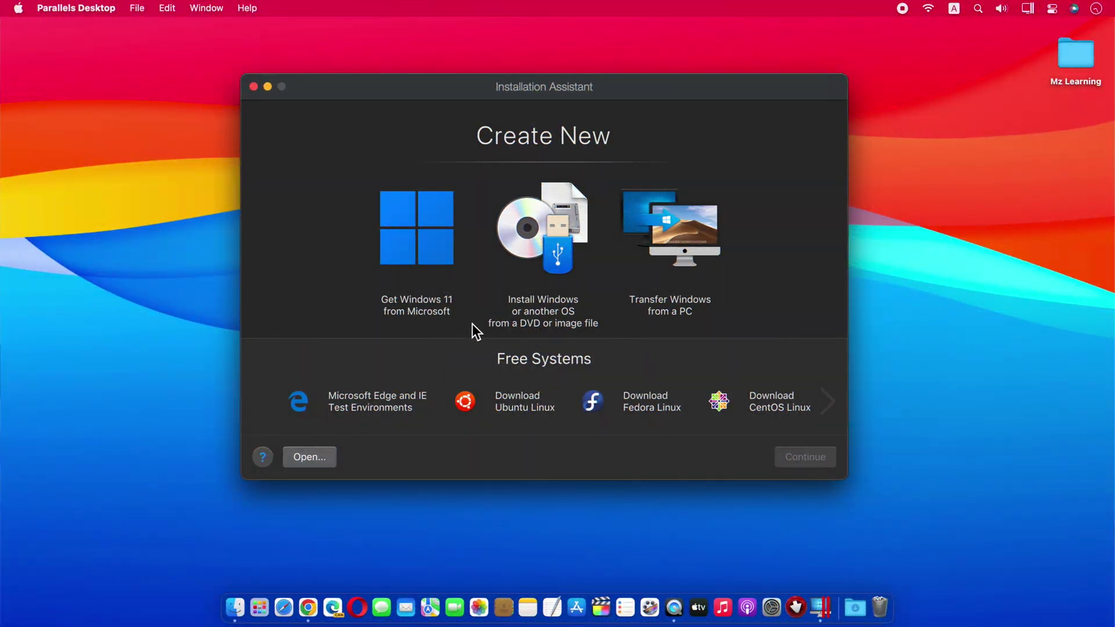
Choose to install Windows from Downloads > tiny-11_202302 > tiny11 b2.iso.
left_click(557, 244)
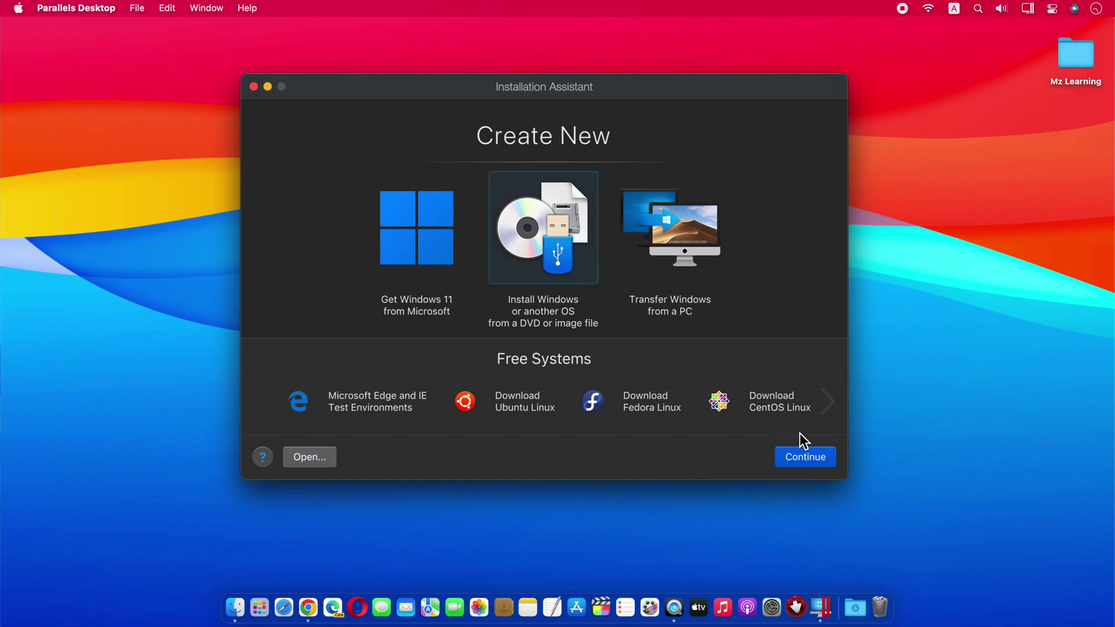
left_click(813, 453)
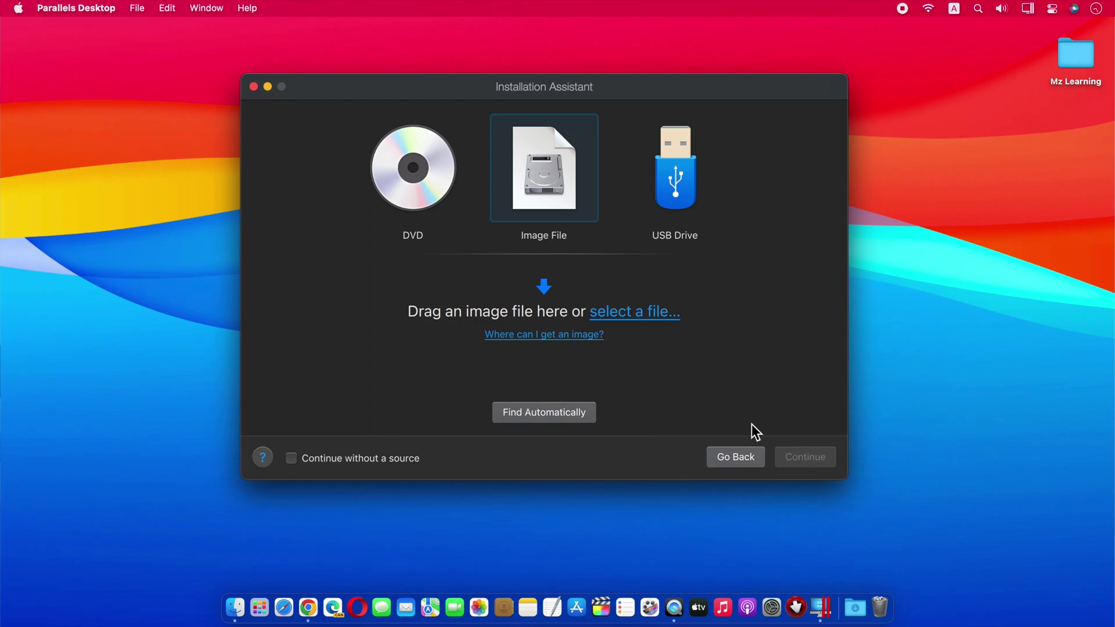
left_click(633, 317)
left_click(250, 115)
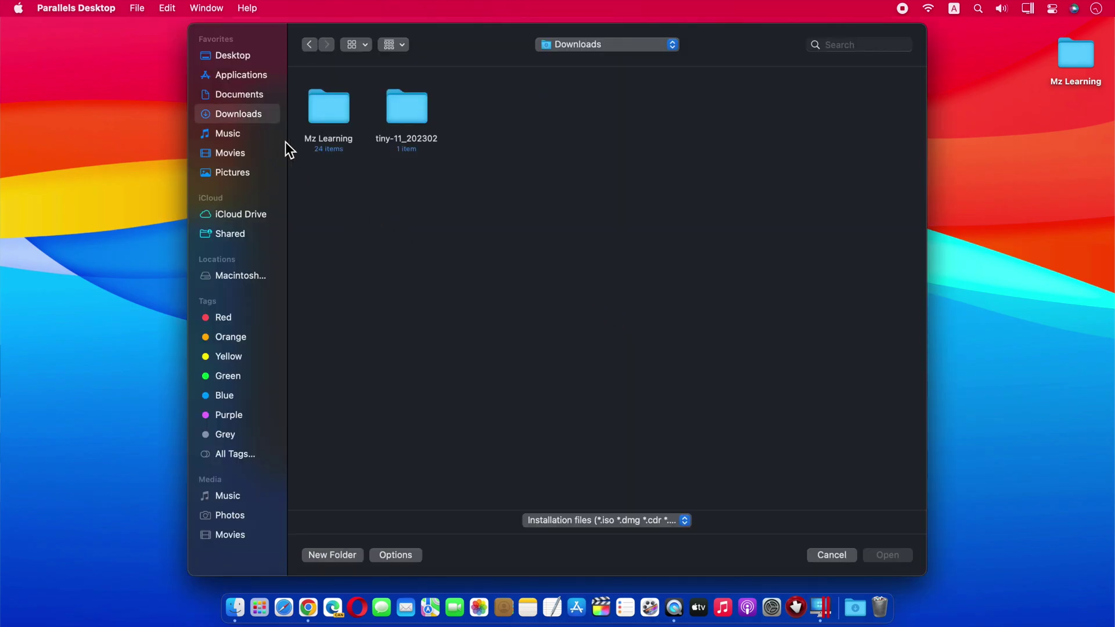
double_click(406, 112)
left_click(347, 114)
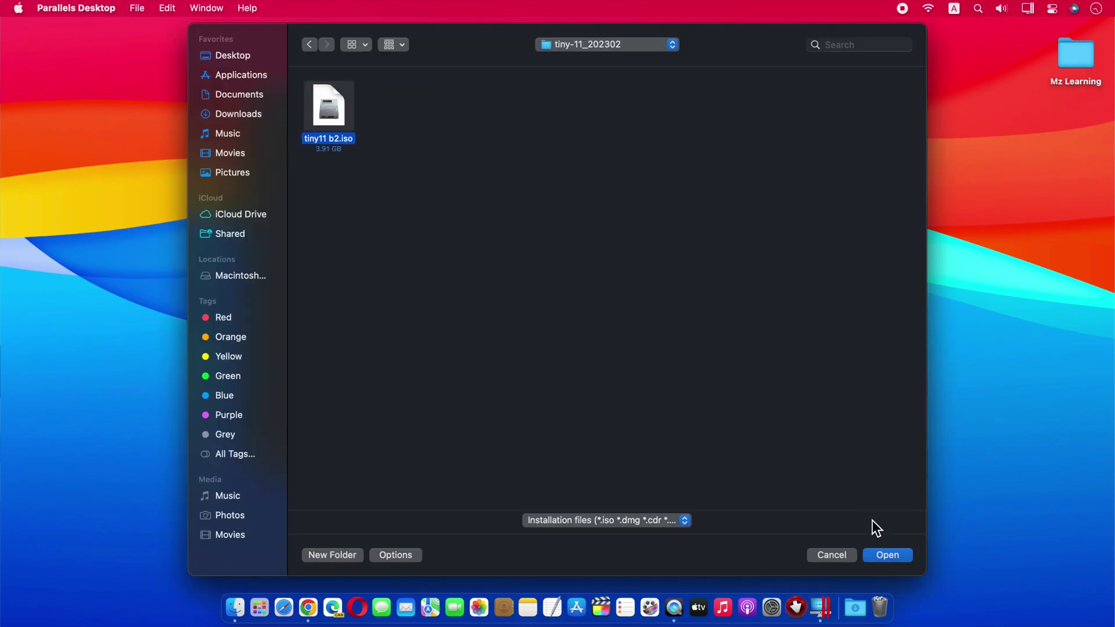
left_click(889, 553)
Continue past the detected image without entering a Windows license key.
left_click(821, 462)
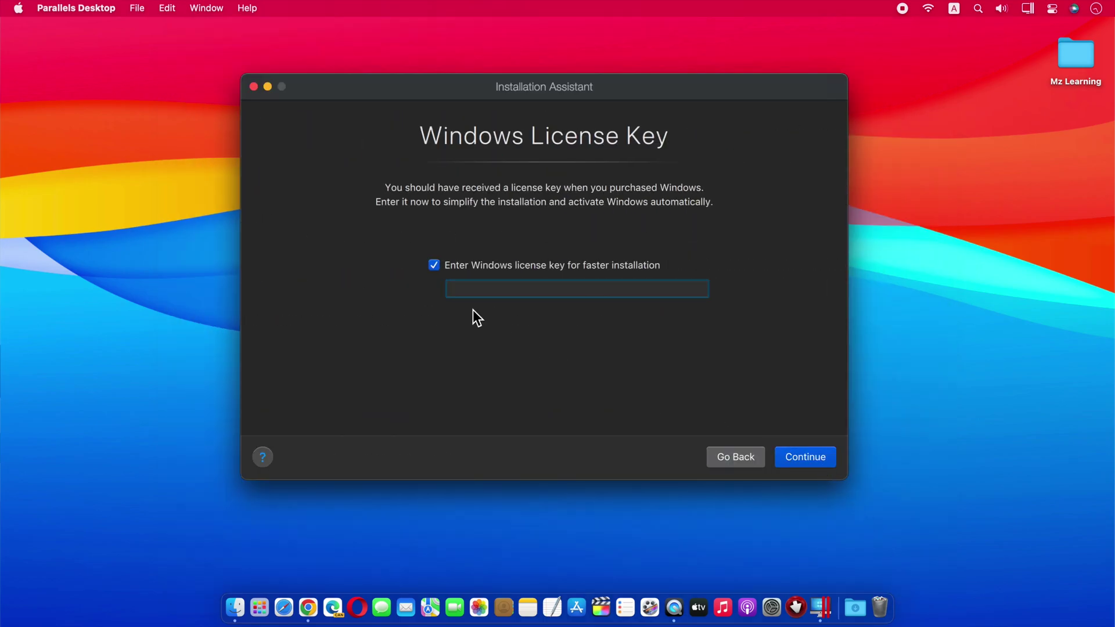
left_click(434, 266)
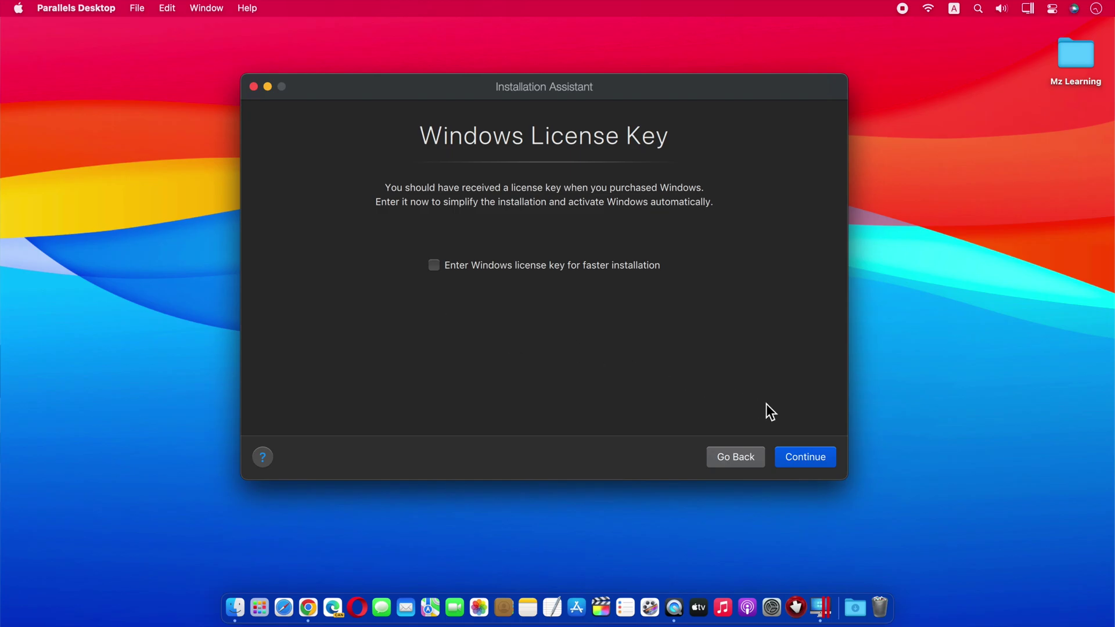
left_click(812, 457)
Create the Windows 11 VM, opting to customize settings before installation.
left_click(813, 457)
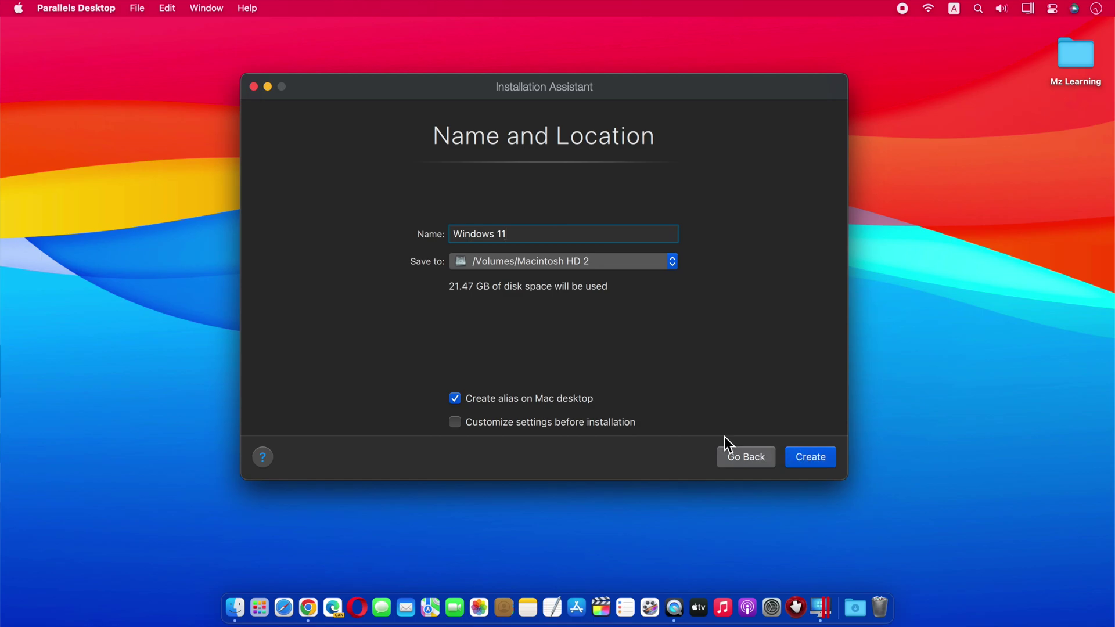
left_click(533, 424)
left_click(811, 456)
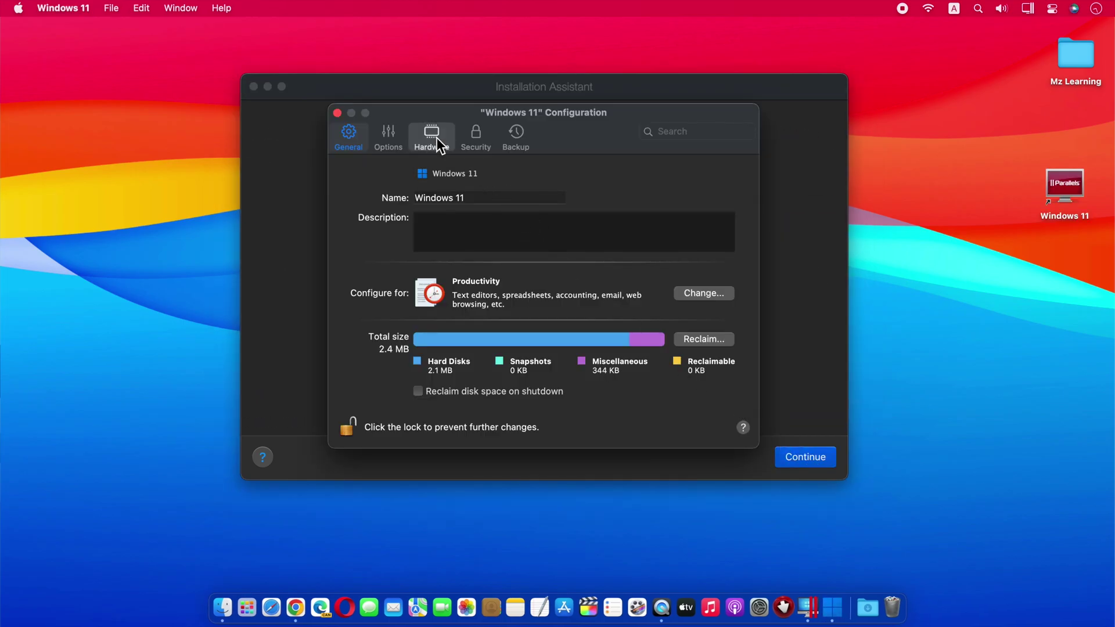
Set CPU & Memory to Manual and give the VM 2 GB of memory.
left_click(437, 139)
left_click(509, 215)
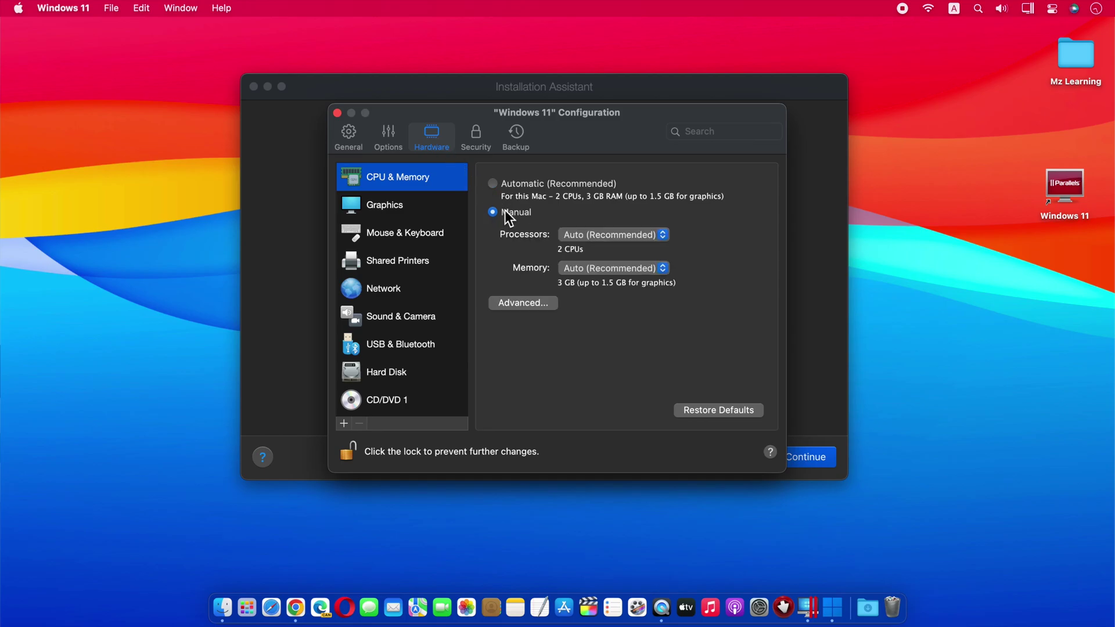
left_click(590, 273)
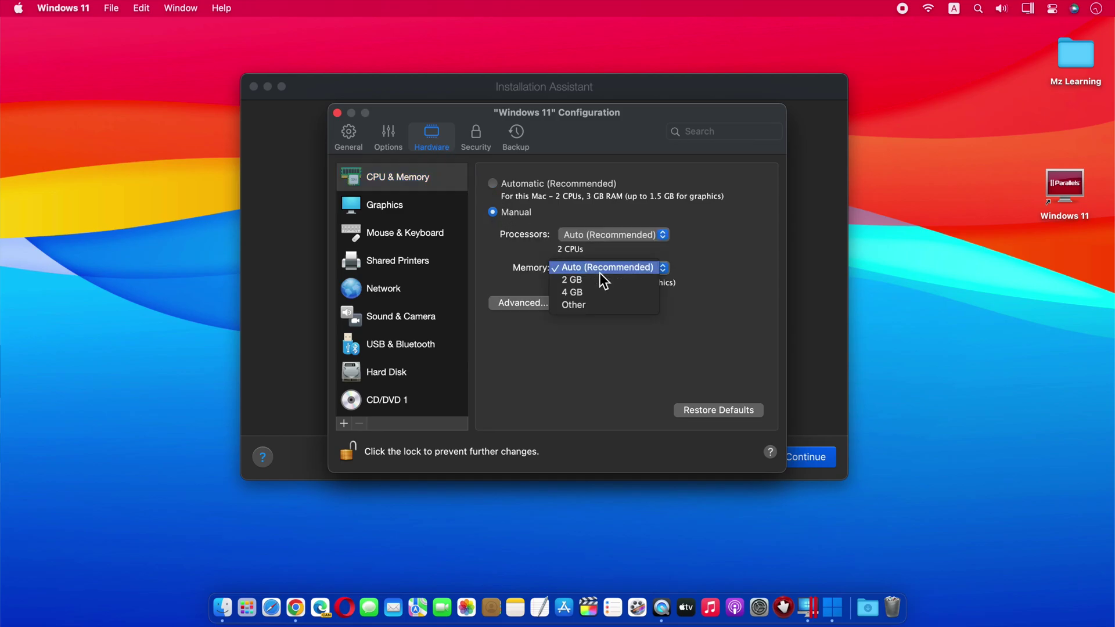
left_click(600, 281)
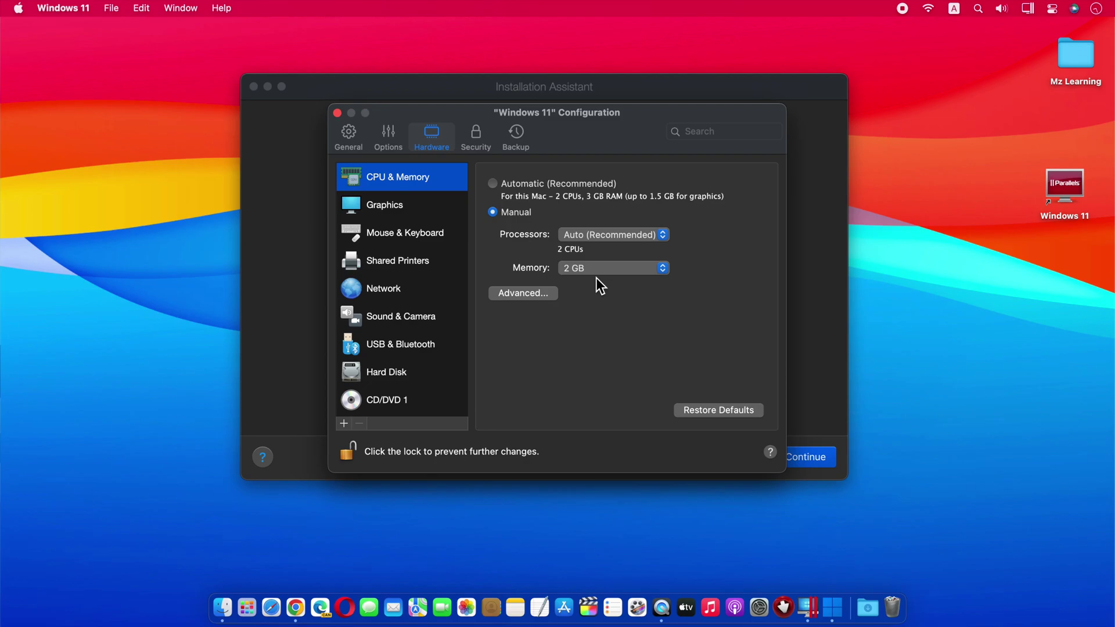
Close the configuration, boot the VM, and keep Windows Setup's default language and keyboard.
left_click(338, 114)
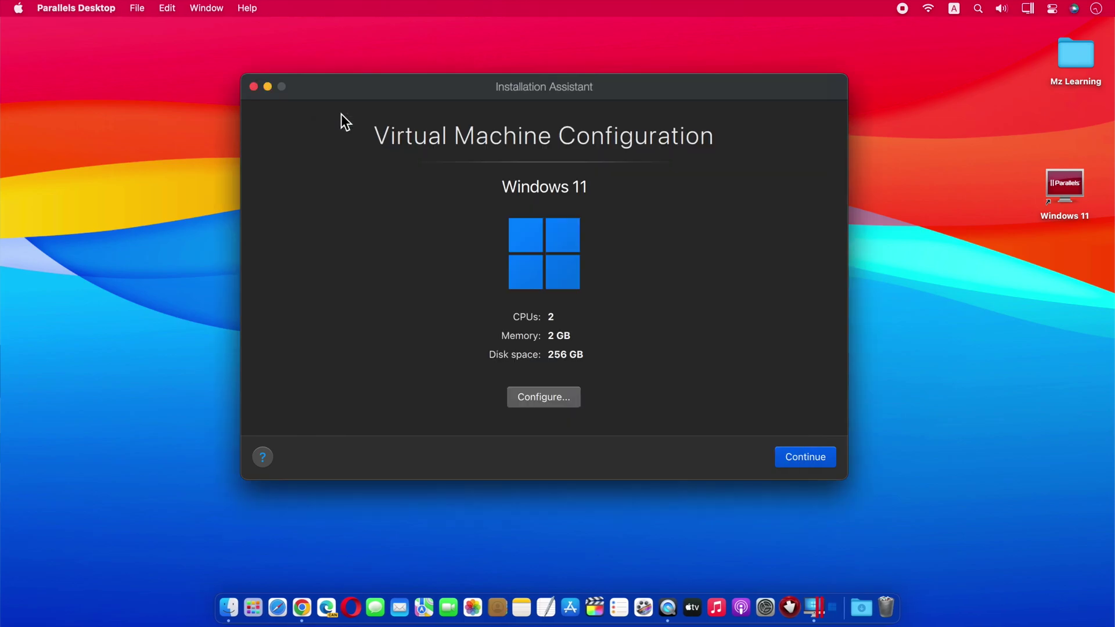
left_click(811, 452)
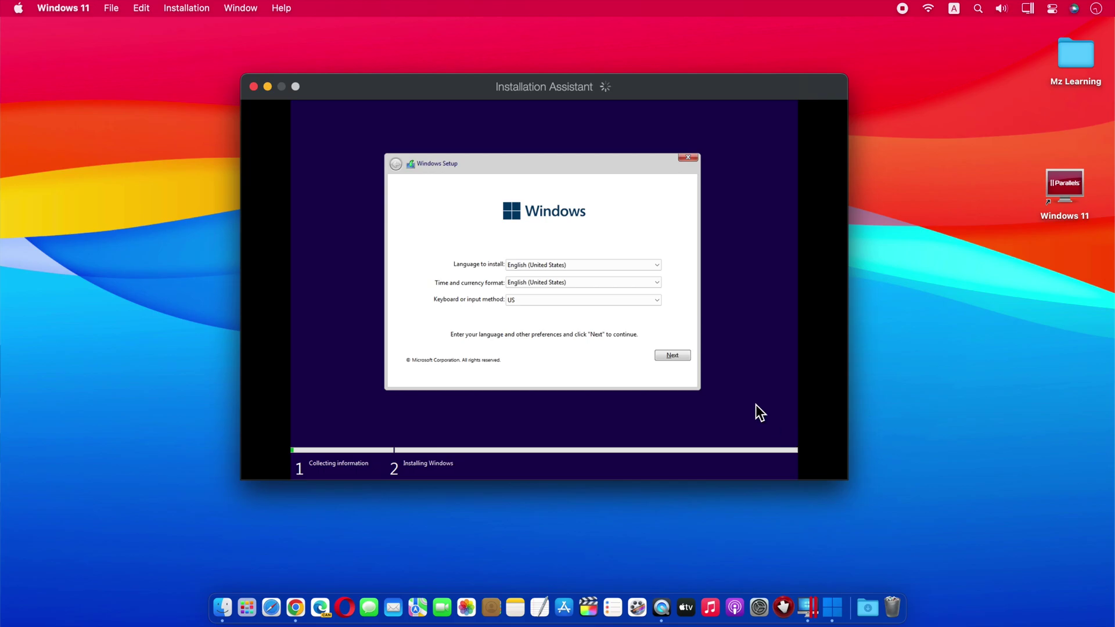
left_click(677, 356)
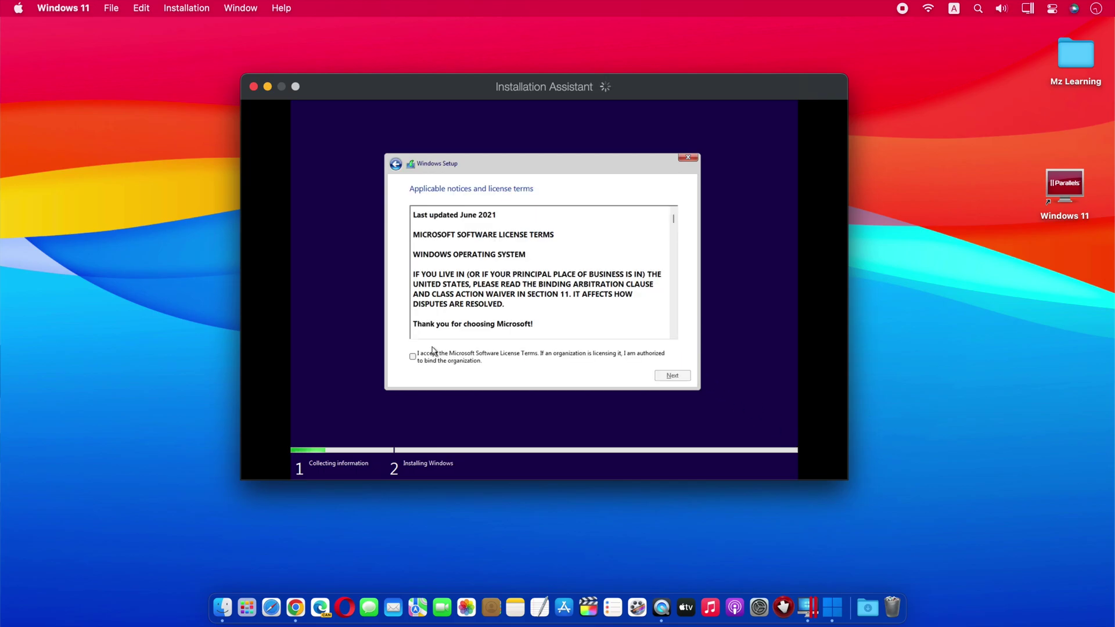
Accept the Microsoft license terms and install Windows onto the unallocated 256 GB Drive 0.
left_click(412, 356)
left_click(674, 376)
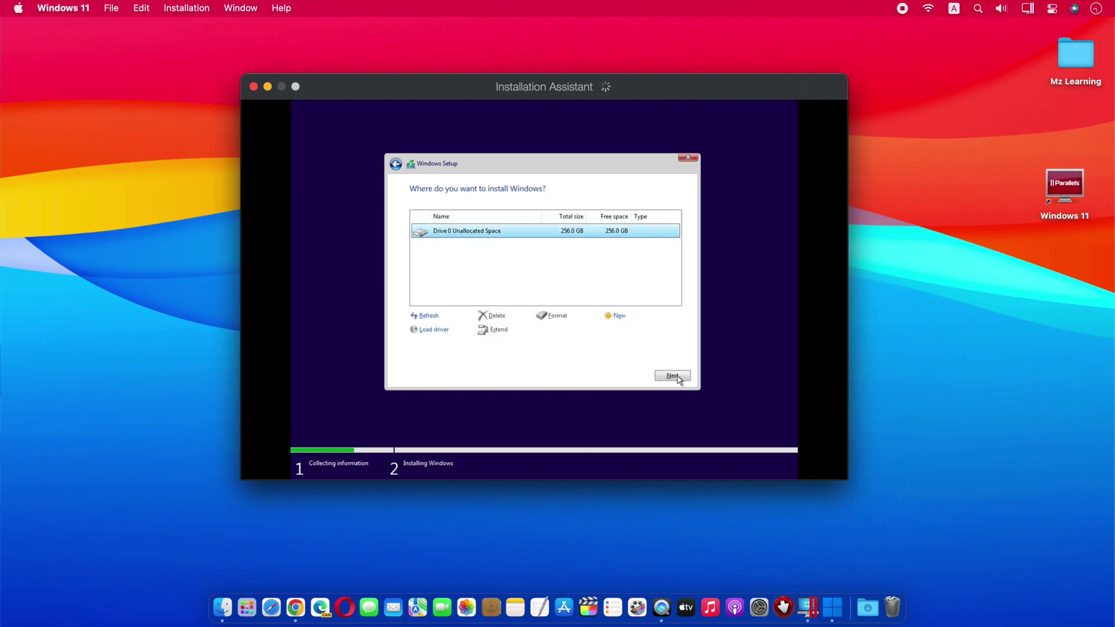
left_click(677, 378)
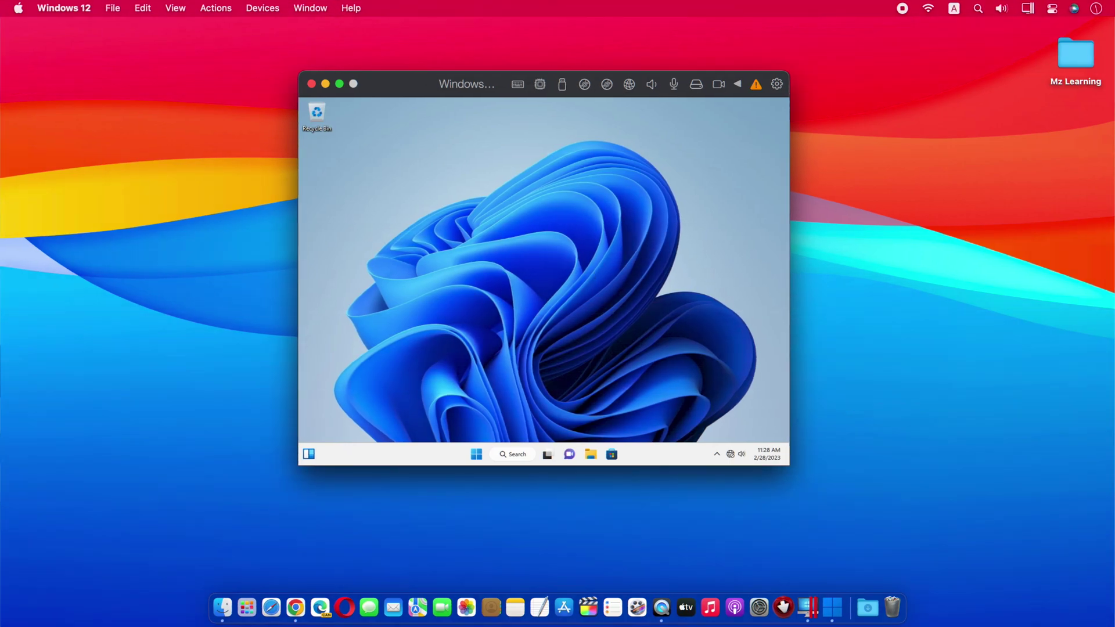
Switch the Windows VM window to full screen with the green title-bar button.
left_click(340, 84)
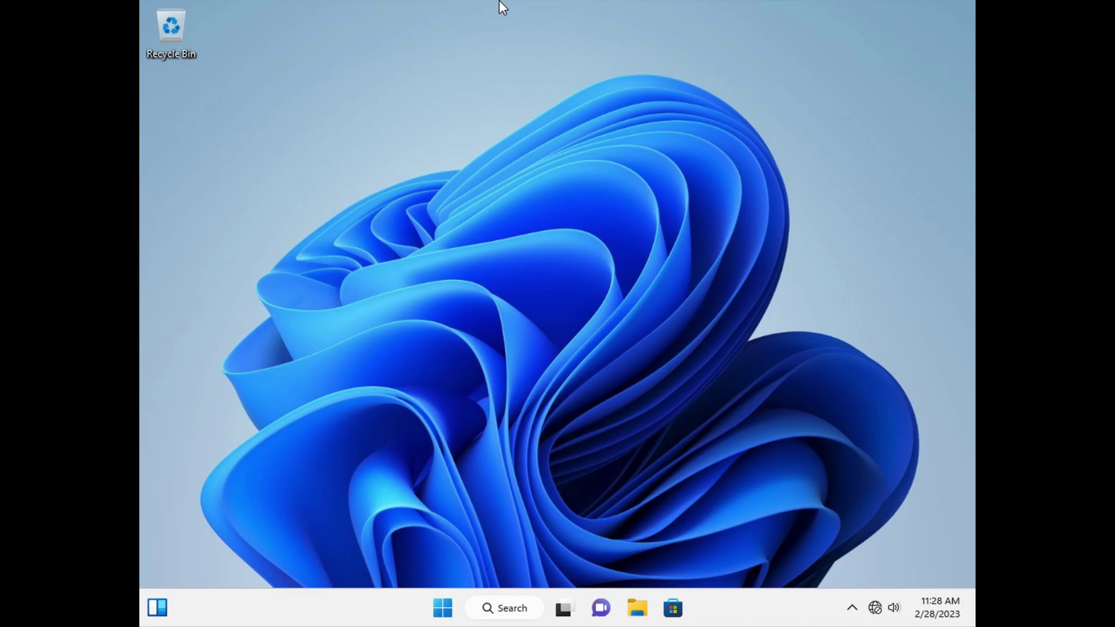
Install Parallels Tools from the VM's alert, running the installer from AutoPlay and approving UAC.
mouse_move(501, 6)
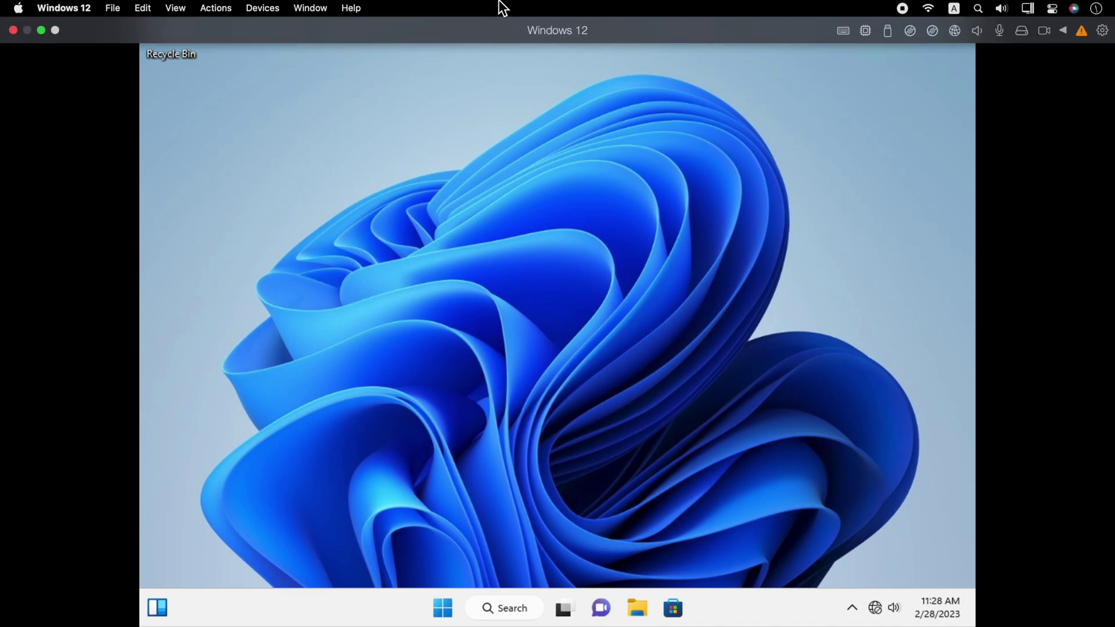
left_click(1081, 32)
left_click(1044, 44)
left_click(679, 358)
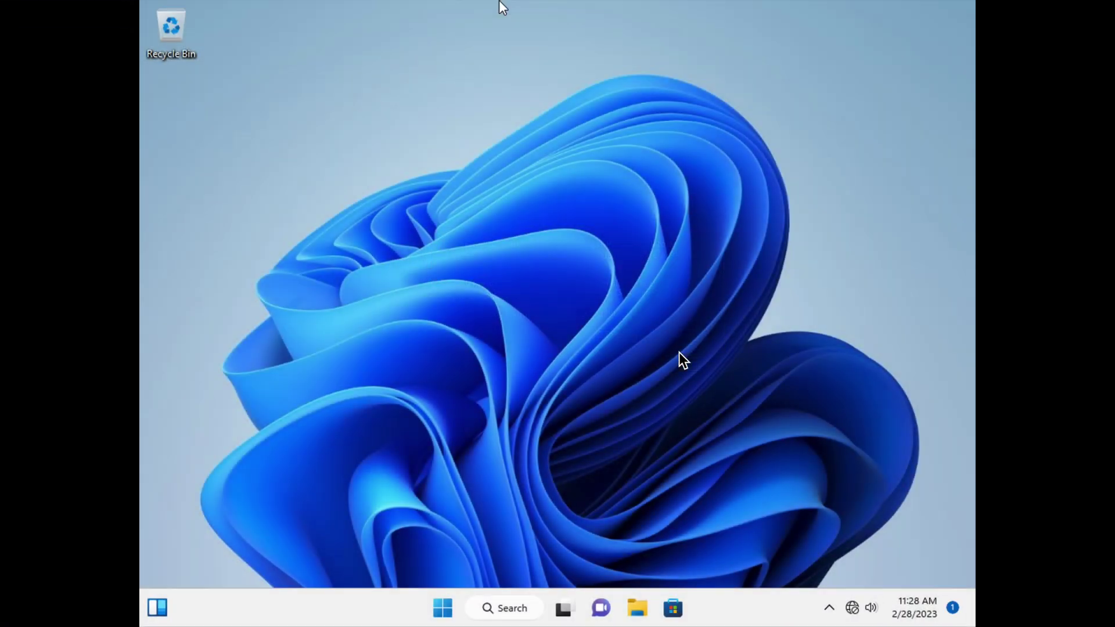
left_click(748, 531)
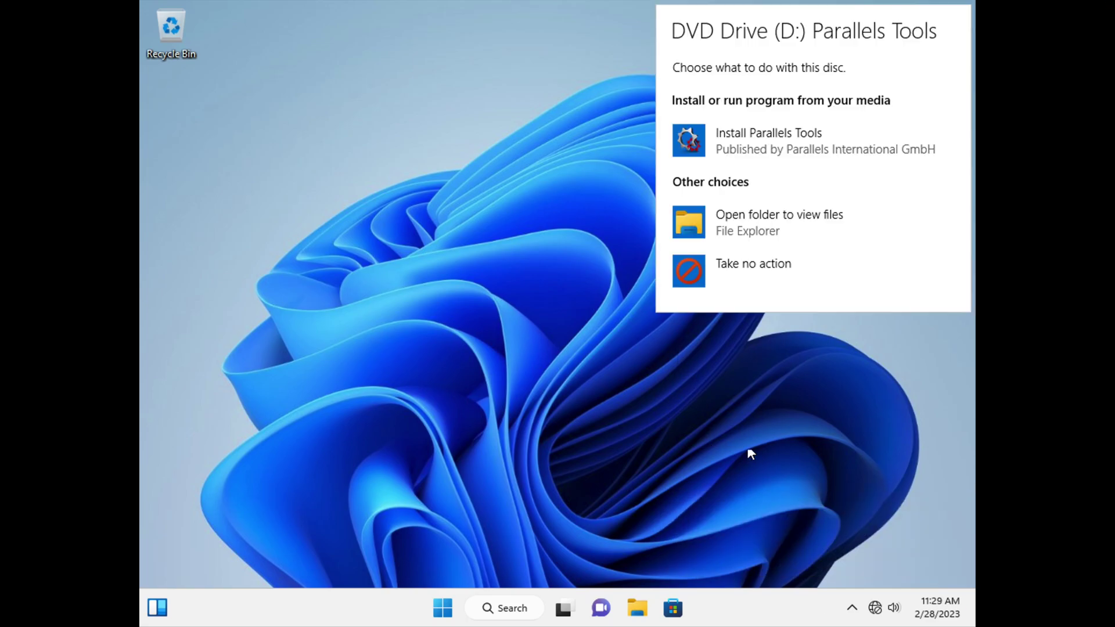
left_click(711, 141)
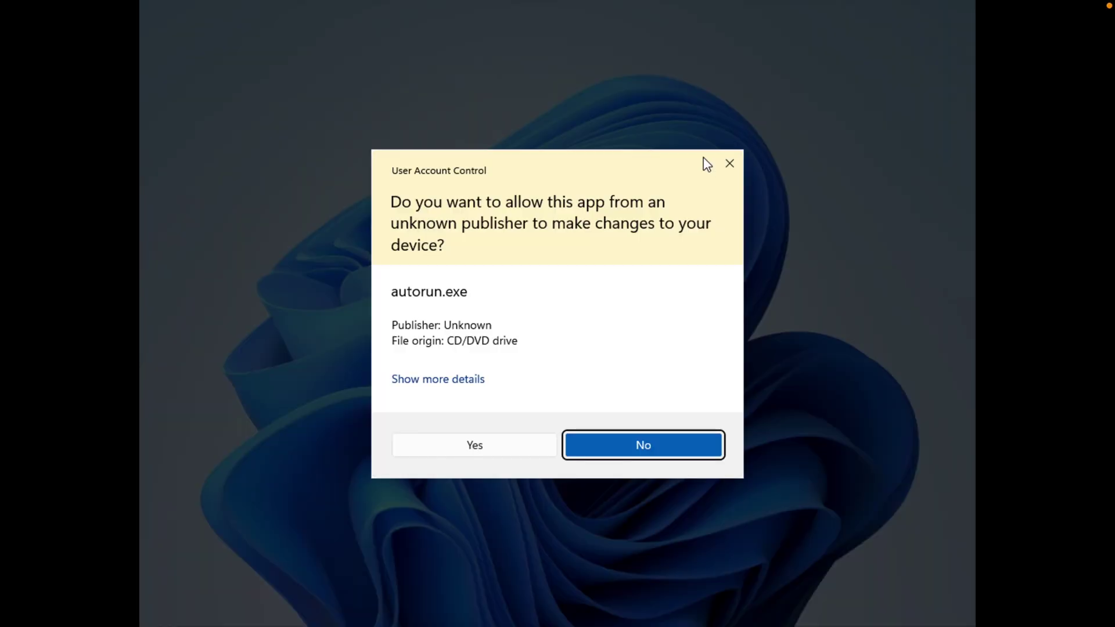
left_click(497, 446)
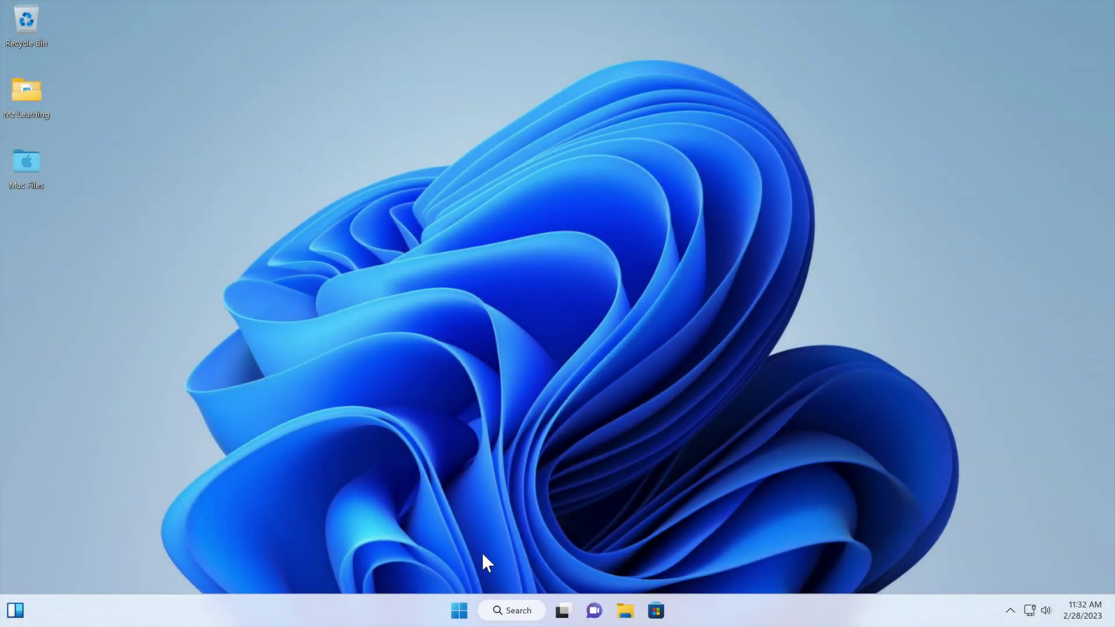
left_click(463, 608)
left_click(465, 608)
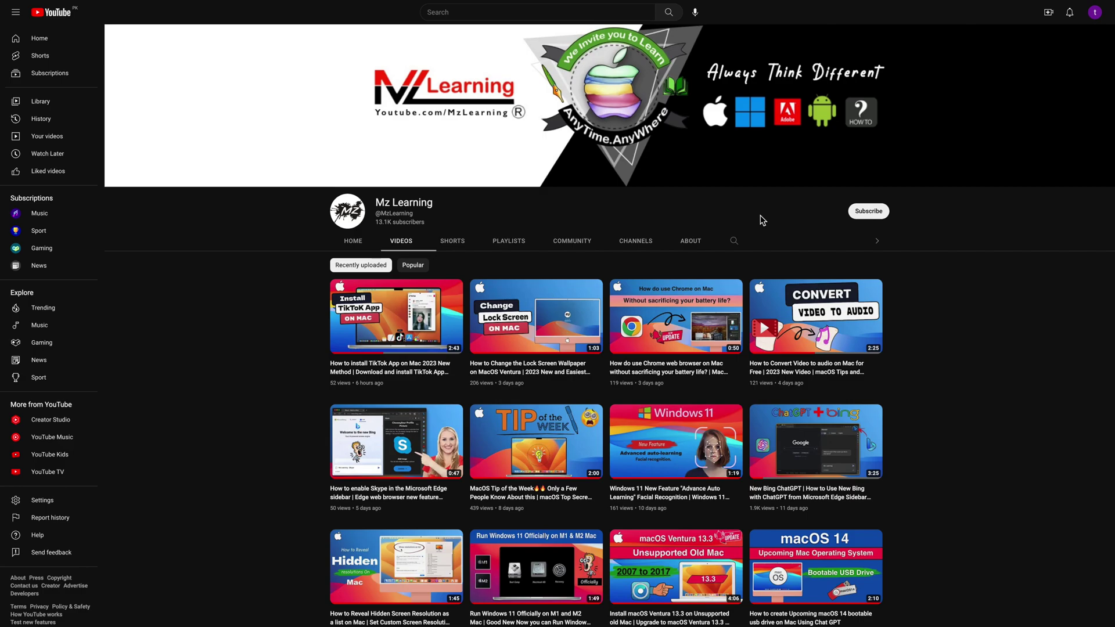
Subscribe to Mz Learning and choose a notification setting from the bell menu.
left_click(865, 215)
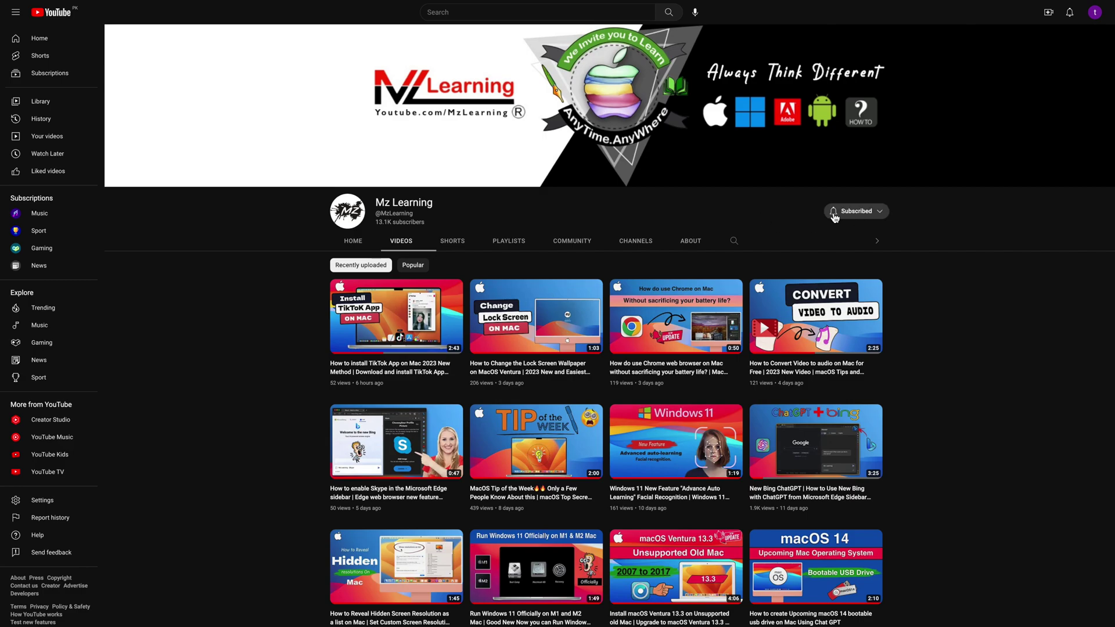
left_click(834, 215)
left_click(836, 233)
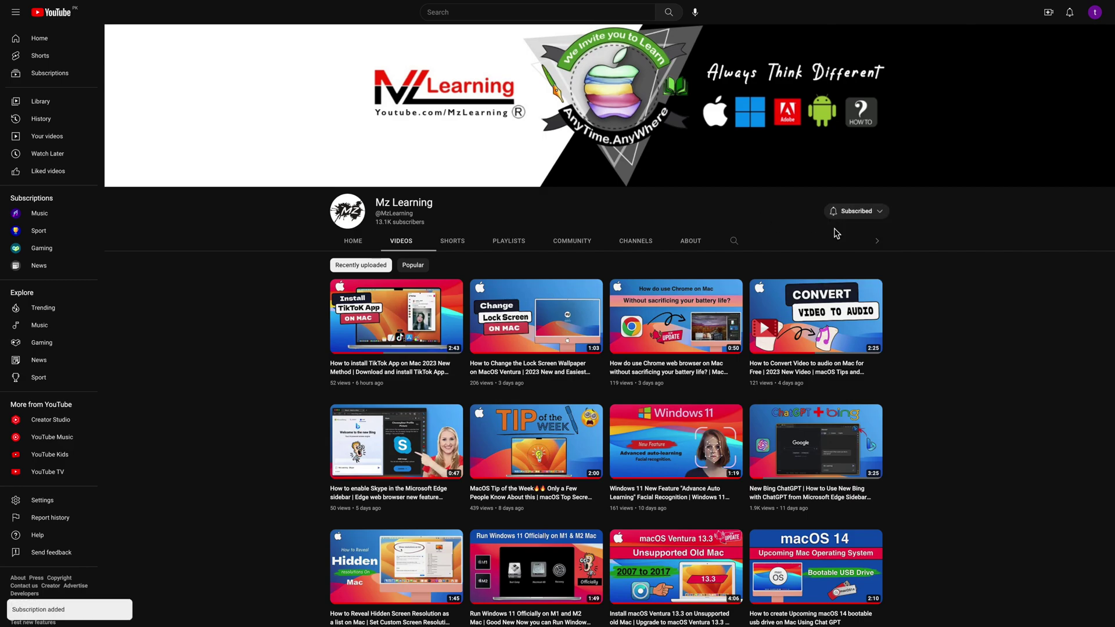